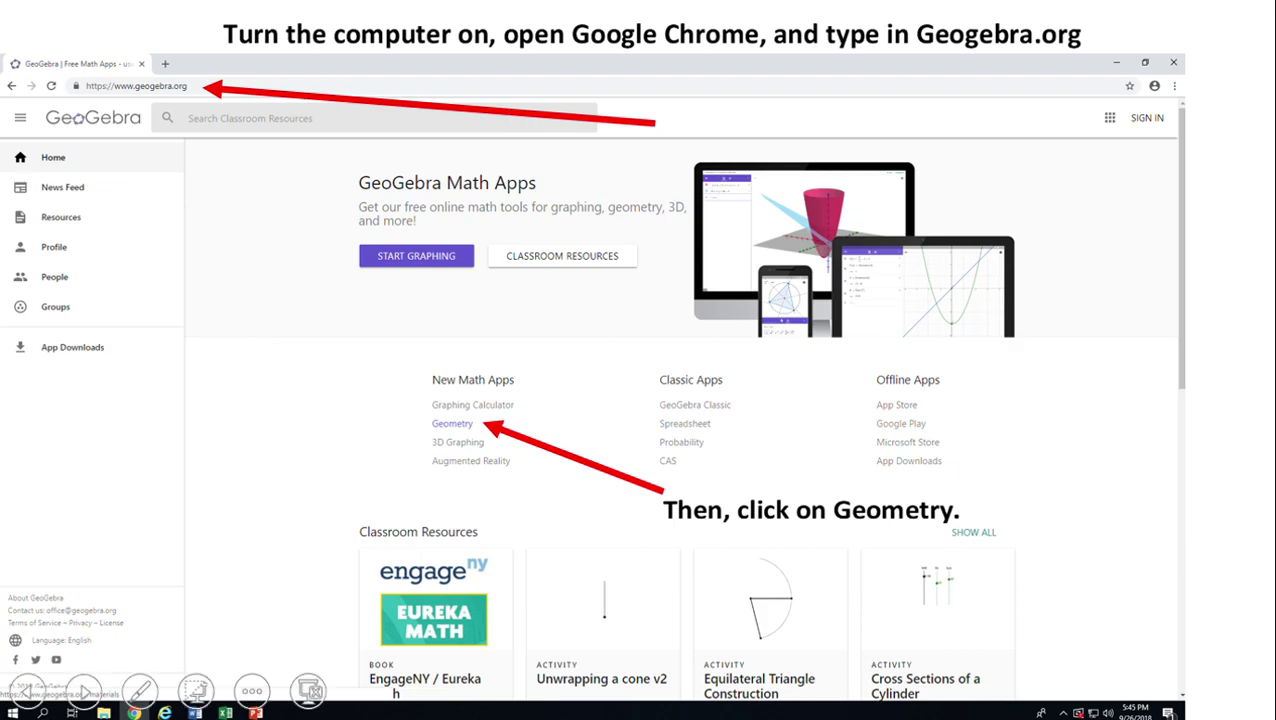
# Advance to the slide showing the blank GeoGebra Geometry app
pyautogui.press('Right')
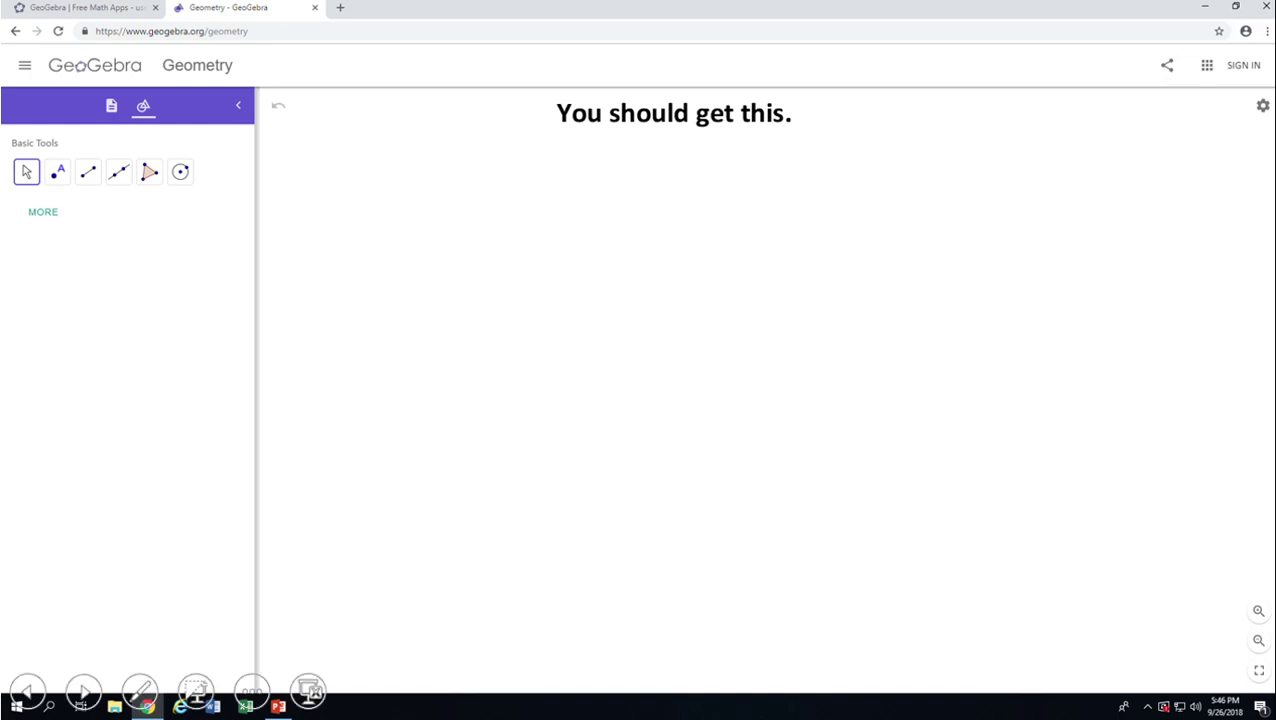
# Draw two red X marks, erase them, and reveal the arrow pointing at the segment tool
pyautogui.click(139, 691)
pyautogui.moveTo(132, 288); pyautogui.dragTo(87, 332)
pyautogui.moveTo(85, 292); pyautogui.dragTo(141, 341)
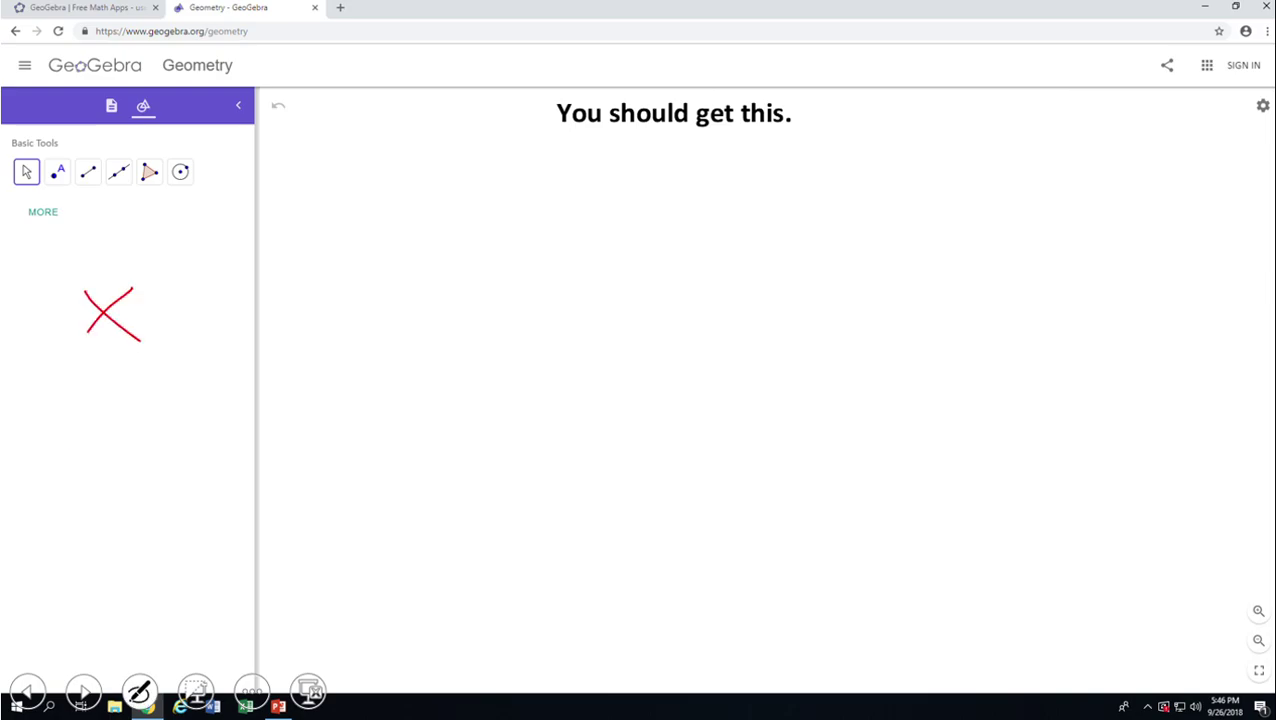
pyautogui.moveTo(343, 316); pyautogui.dragTo(303, 357)
pyautogui.moveTo(306, 315); pyautogui.dragTo(345, 369)
pyautogui.press('e')
pyautogui.press('Right')
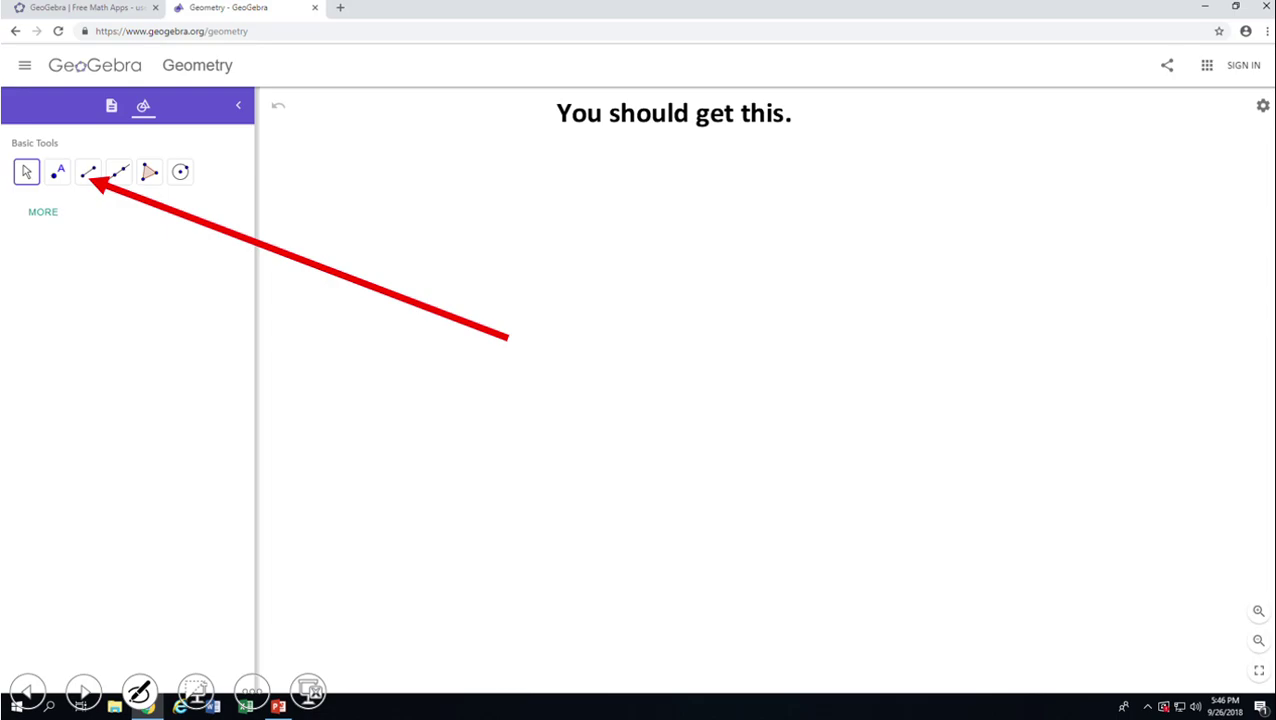
# Reveal the segment-drawing caption and advance to the slide with segment AB
pyautogui.press('Right')
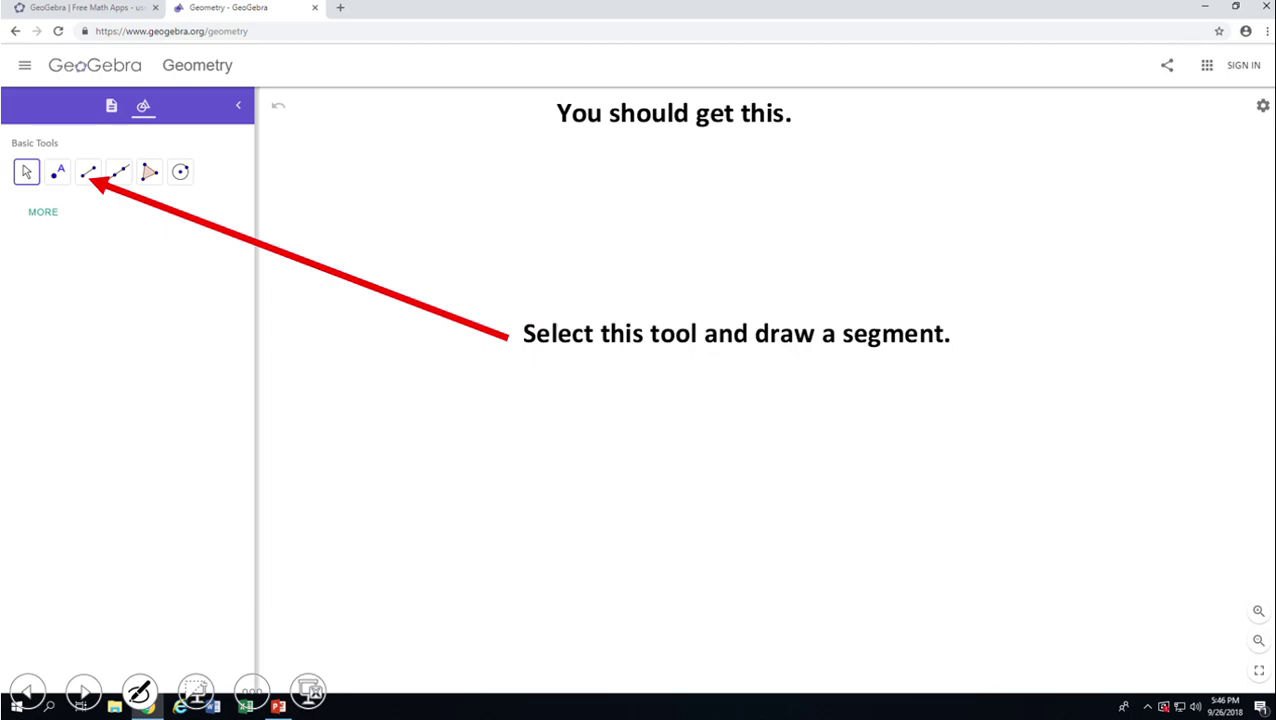
pyautogui.press('Right')
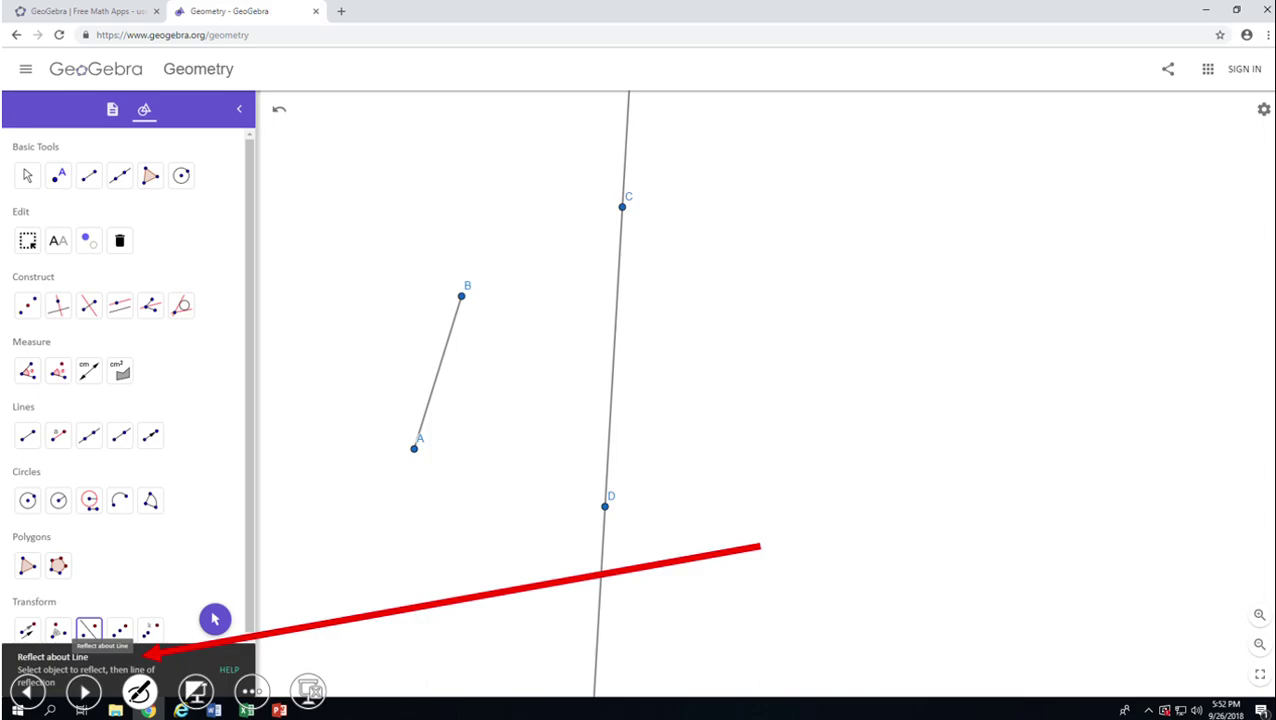
# Mark red X's left of segment AB and right of line CD, then erase them
pyautogui.moveTo(372, 342)
pyautogui.mouseDown()
pyautogui.moveTo(336, 368)
pyautogui.moveTo(388, 392)
pyautogui.mouseUp()
pyautogui.moveTo(658, 375)
pyautogui.mouseDown()
pyautogui.moveTo(695, 364)
pyautogui.moveTo(690, 407)
pyautogui.mouseUp()
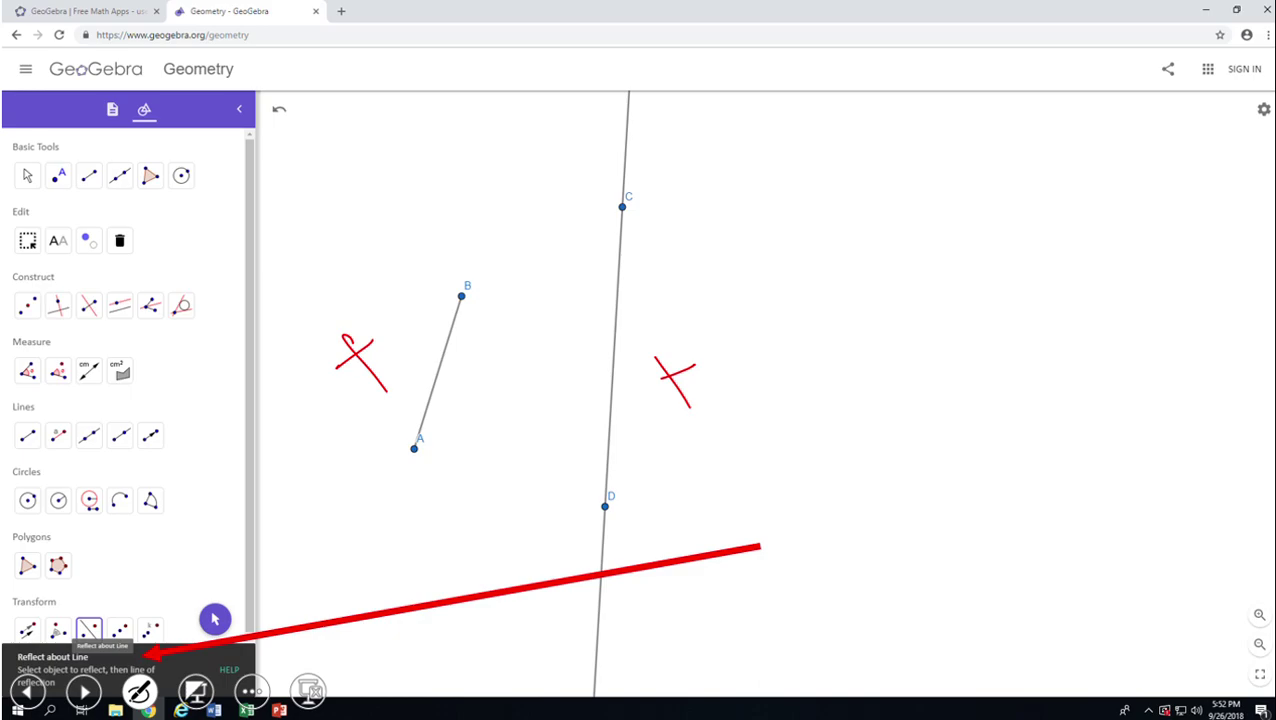
pyautogui.press('e')
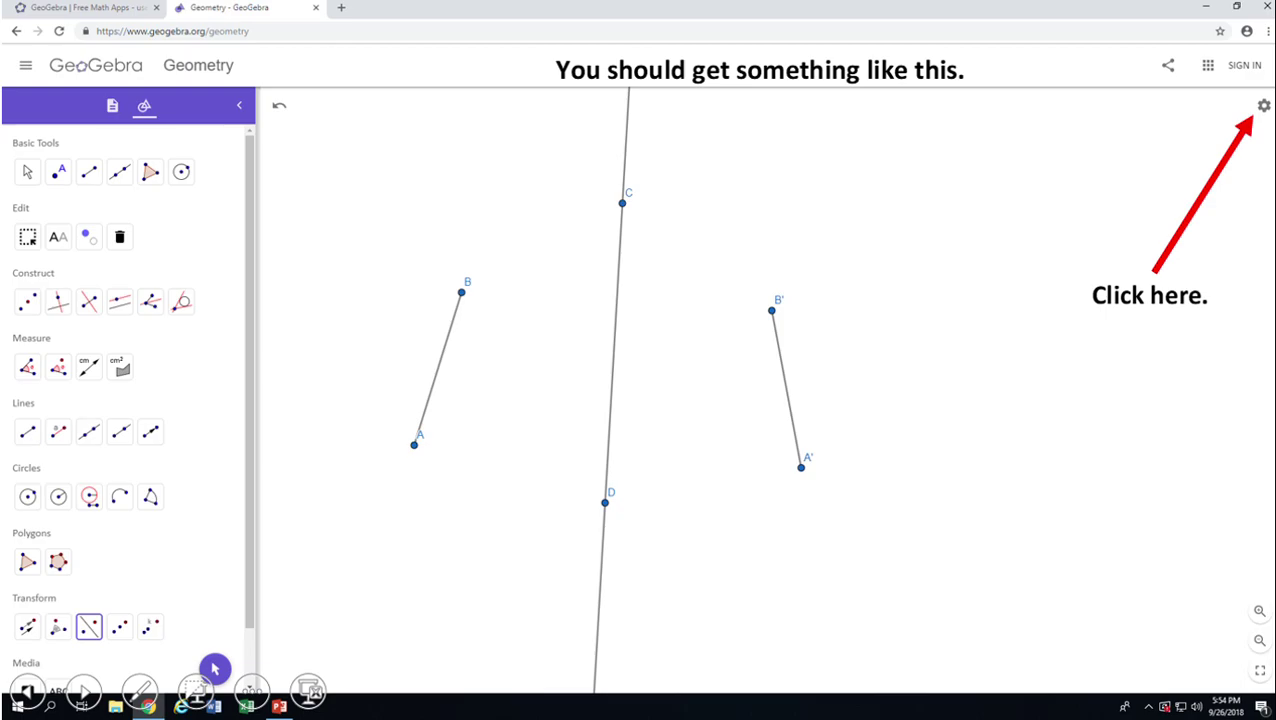
# Advance past the Graphics options slide to the slide with the axes shown
pyautogui.click(1263, 105)
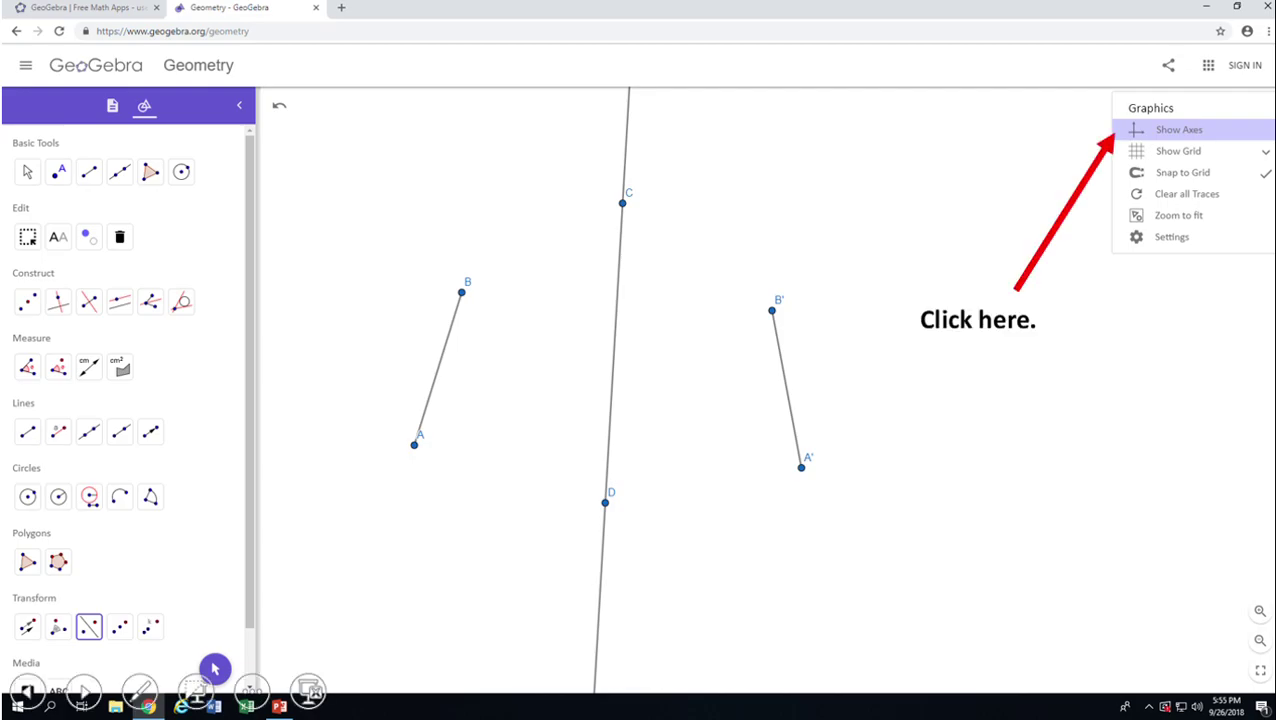
pyautogui.click(1179, 129)
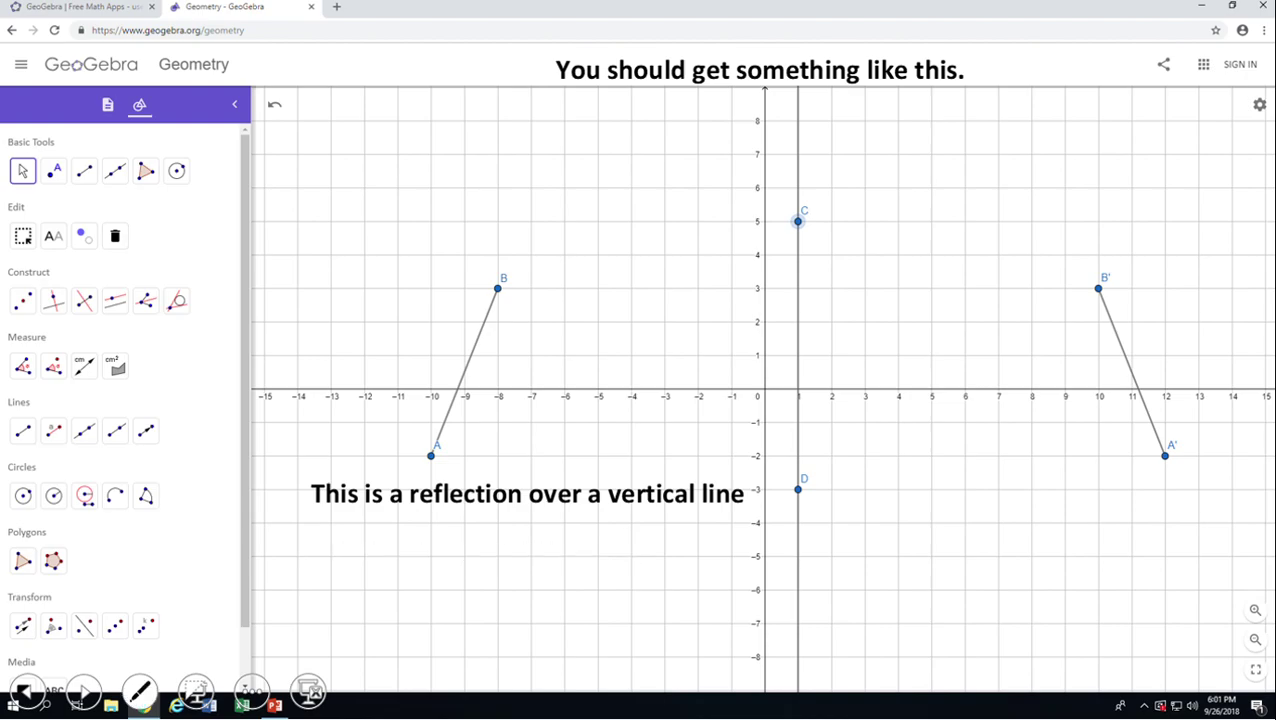
# Draw a red arrow toward the Basic Tools row and a small mark beside point A
pyautogui.moveTo(125, 112)
pyautogui.mouseDown()
pyautogui.moveTo(52, 155)
pyautogui.moveTo(86, 158)
pyautogui.mouseUp()
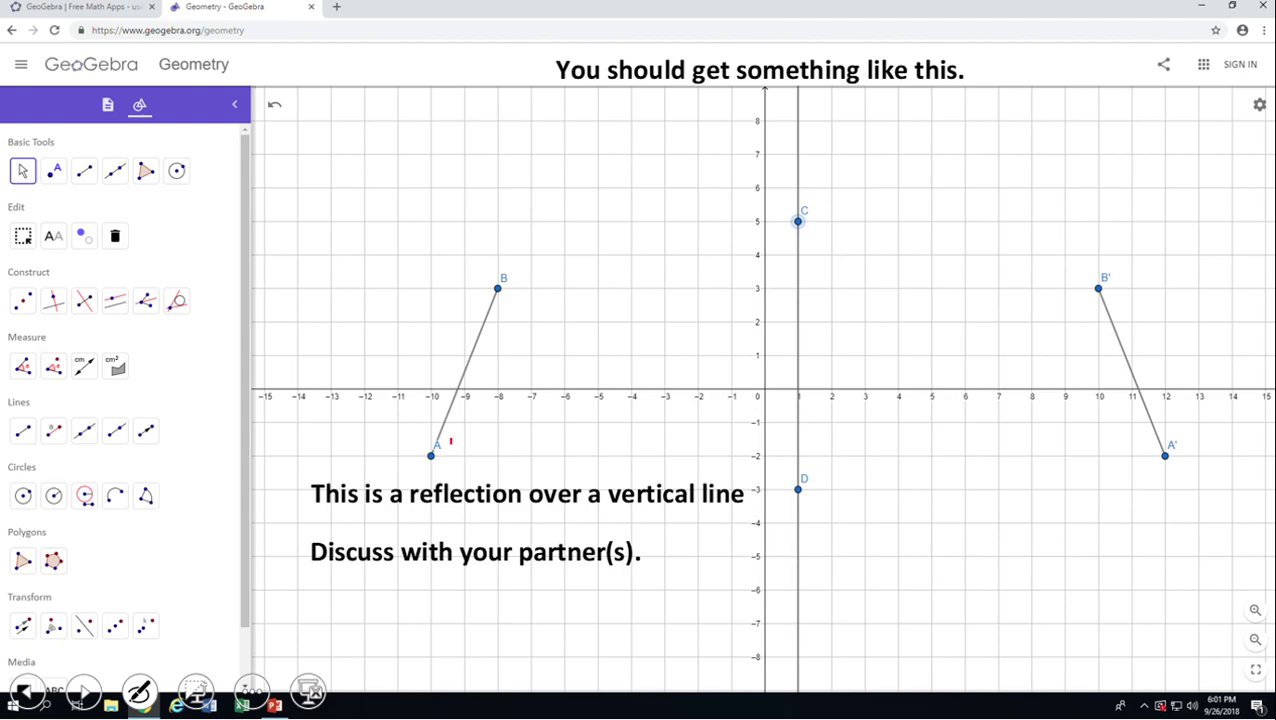
pyautogui.click(647, 438)
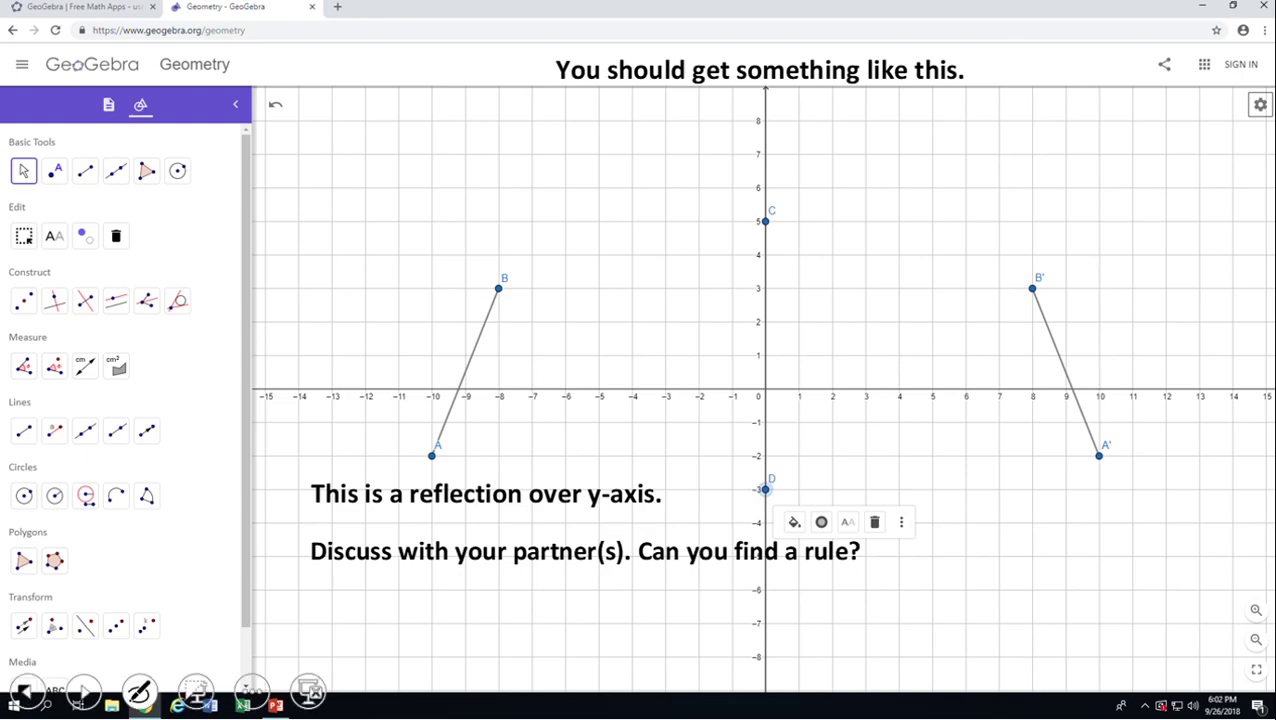
# Label A as (-10,-2) and A' as (10,-2) in red ink
pyautogui.moveTo(336, 418)
pyautogui.mouseDown()
pyautogui.moveTo(330, 481)
pyautogui.moveTo(377, 429)
pyautogui.moveTo(393, 481)
pyautogui.moveTo(428, 440)
pyautogui.moveTo(457, 458)
pyautogui.mouseUp()
pyautogui.moveTo(474, 407); pyautogui.dragTo(477, 472)
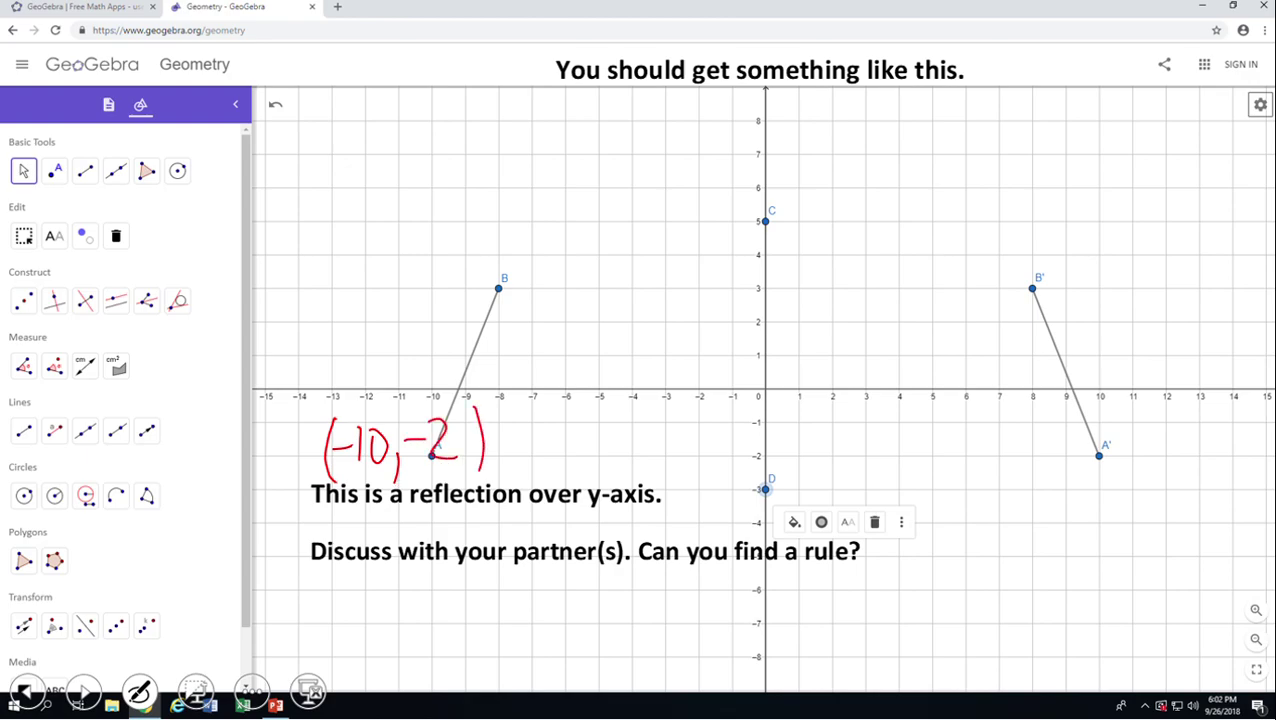
pyautogui.moveTo(1145, 399); pyautogui.dragTo(1142, 487)
pyautogui.moveTo(1158, 424)
pyautogui.mouseDown()
pyautogui.moveTo(1179, 457)
pyautogui.moveTo(1195, 455)
pyautogui.moveTo(1199, 491)
pyautogui.mouseUp()
pyautogui.moveTo(1197, 441)
pyautogui.mouseDown()
pyautogui.moveTo(1215, 438)
pyautogui.moveTo(1244, 463)
pyautogui.mouseUp()
pyautogui.moveTo(1245, 400); pyautogui.dragTo(1250, 498)
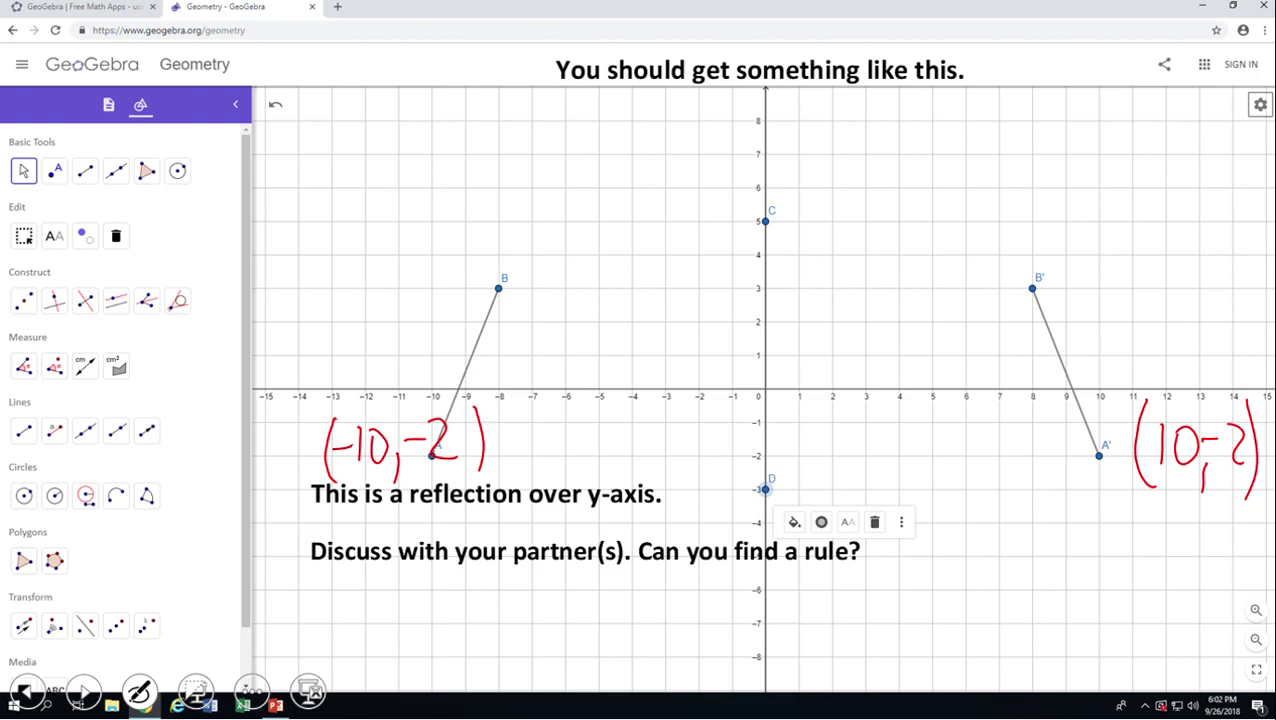
# Write the general point (x,y) above A's label
pyautogui.moveTo(328, 348); pyautogui.dragTo(362, 386)
pyautogui.moveTo(358, 346); pyautogui.dragTo(328, 386)
pyautogui.moveTo(406, 352)
pyautogui.mouseDown()
pyautogui.moveTo(432, 346)
pyautogui.moveTo(432, 378)
pyautogui.mouseUp()
pyautogui.moveTo(432, 378)
pyautogui.mouseDown()
pyautogui.moveTo(402, 404)
pyautogui.moveTo(450, 378)
pyautogui.mouseUp()
pyautogui.moveTo(374, 372); pyautogui.dragTo(366, 390)
pyautogui.moveTo(310, 324); pyautogui.dragTo(300, 402)
pyautogui.moveTo(434, 306); pyautogui.dragTo(440, 378)
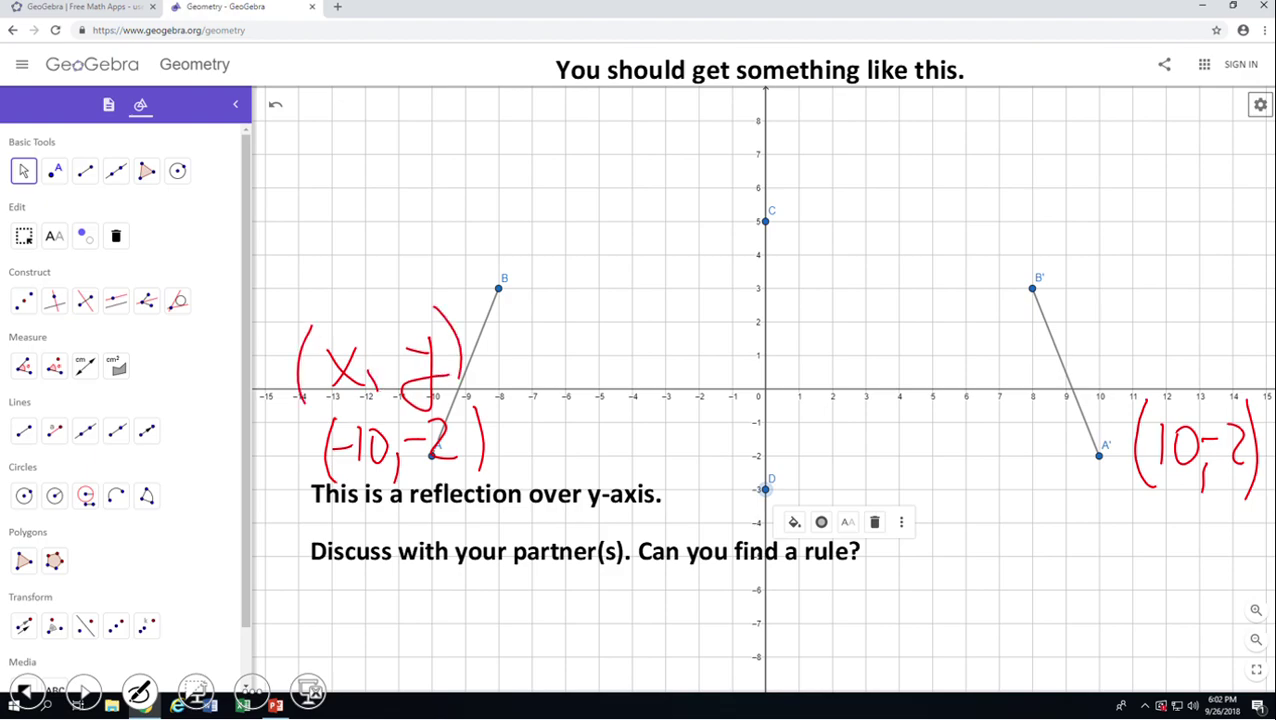
# Write the image rule (-x,y) above A's label, then move to the x-axis slide
pyautogui.moveTo(1130, 310)
pyautogui.mouseDown()
pyautogui.moveTo(1124, 382)
pyautogui.moveTo(1152, 346)
pyautogui.mouseUp()
pyautogui.moveTo(1188, 322); pyautogui.dragTo(1164, 364)
pyautogui.moveTo(1166, 328); pyautogui.dragTo(1212, 384)
pyautogui.moveTo(1224, 334)
pyautogui.mouseDown()
pyautogui.moveTo(1252, 384)
pyautogui.moveTo(1230, 362)
pyautogui.mouseUp()
pyautogui.moveTo(1261, 307); pyautogui.dragTo(1266, 380)
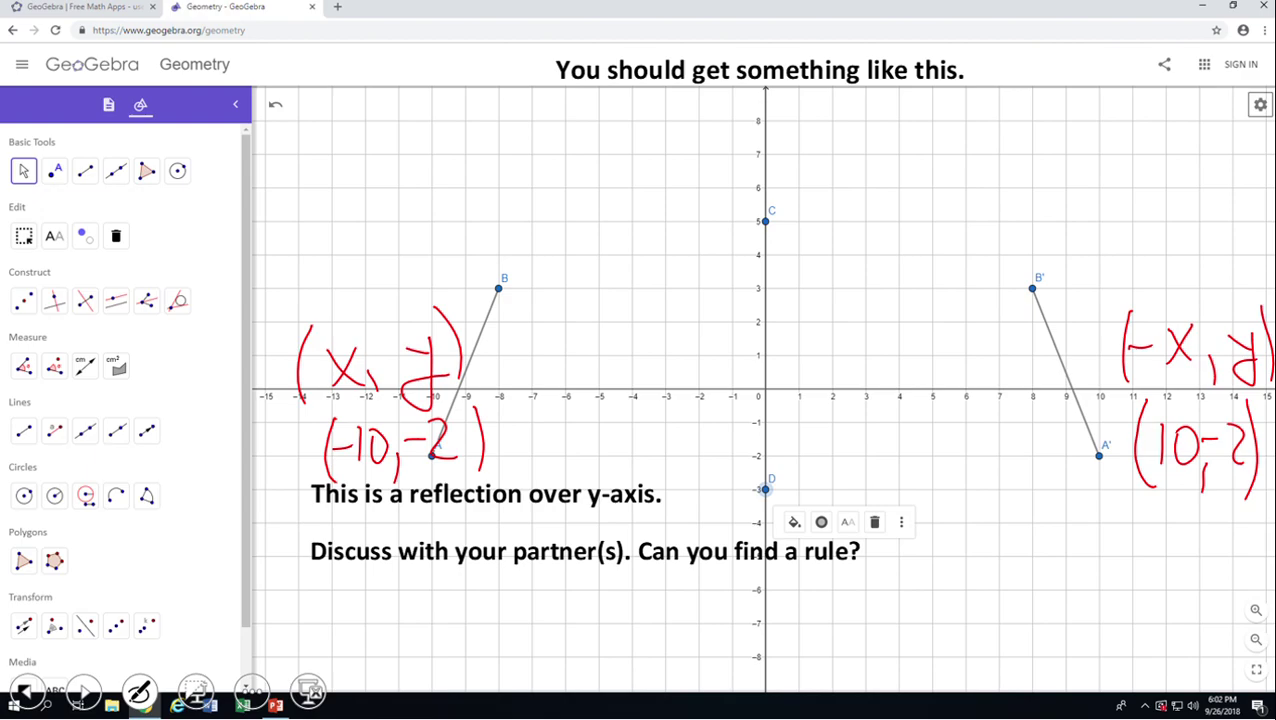
pyautogui.press('Escape')
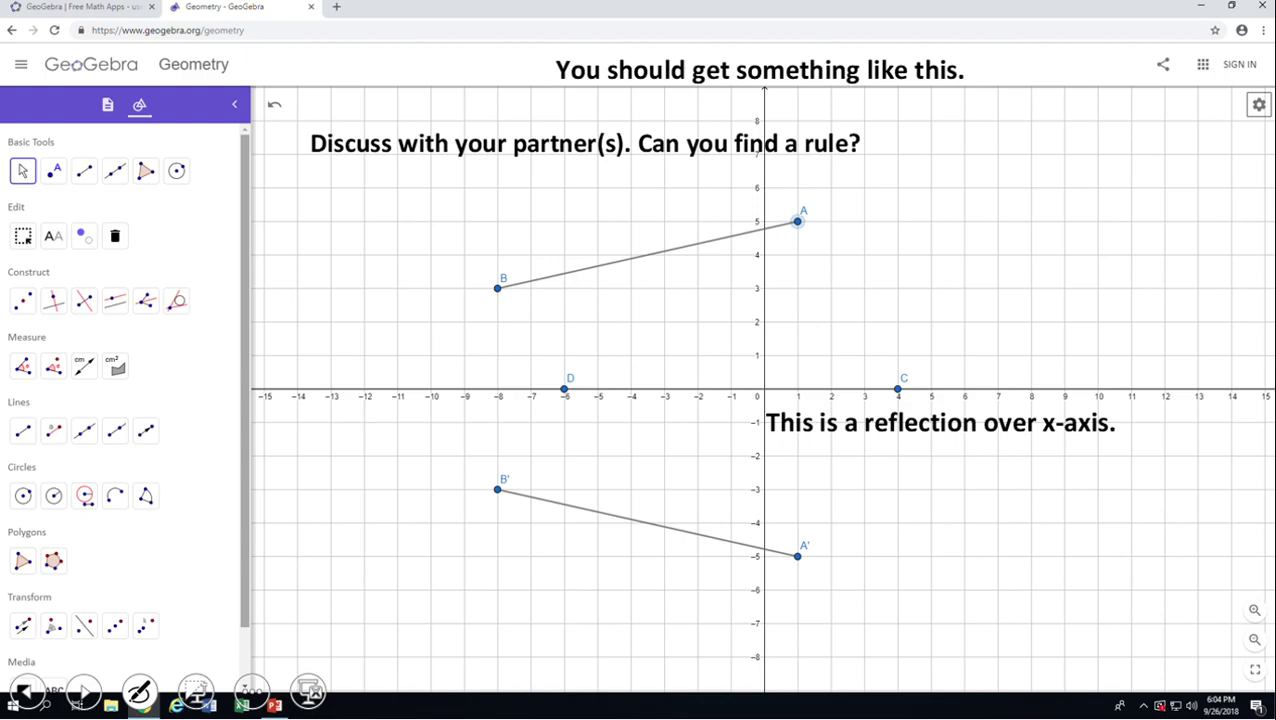
# Handwrite (-8,3) beside point B and (-8,-3) beneath point B'
pyautogui.moveTo(410, 205)
pyautogui.mouseDown()
pyautogui.moveTo(416, 284)
pyautogui.moveTo(452, 240)
pyautogui.moveTo(484, 256)
pyautogui.moveTo(478, 214)
pyautogui.moveTo(516, 264)
pyautogui.mouseUp()
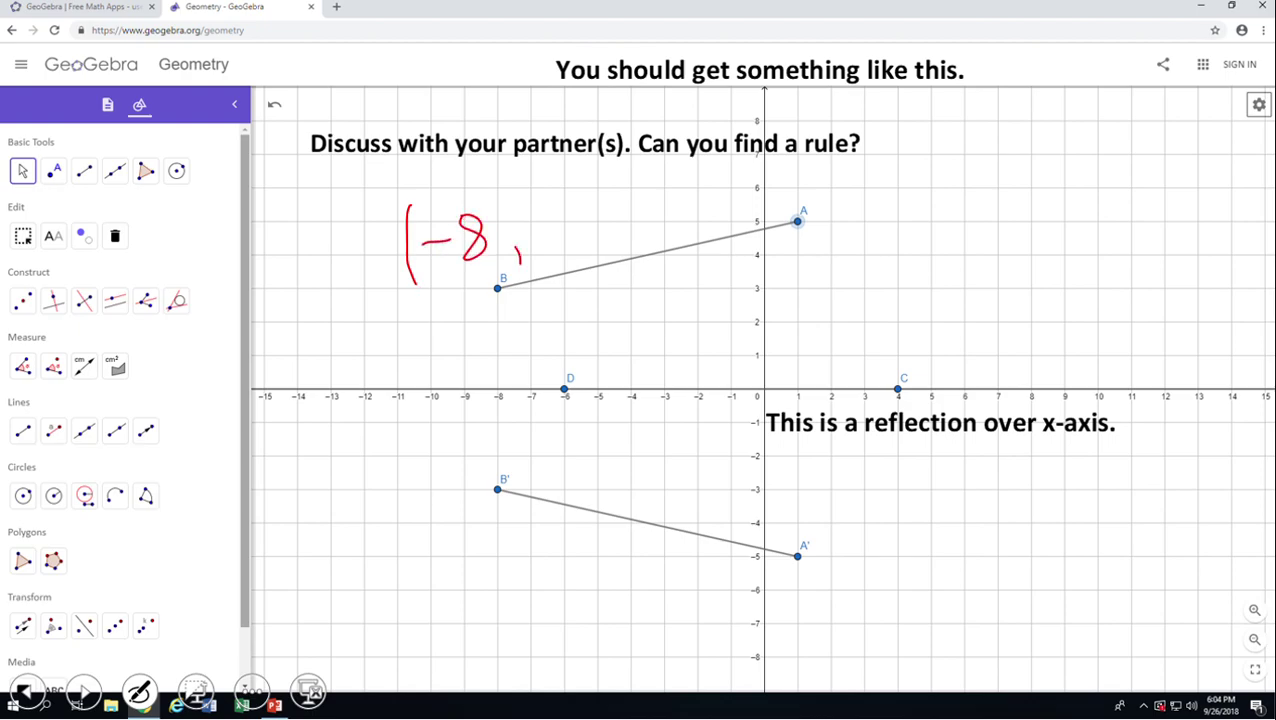
pyautogui.moveTo(520, 207)
pyautogui.mouseDown()
pyautogui.moveTo(558, 240)
pyautogui.moveTo(541, 248)
pyautogui.mouseUp()
pyautogui.moveTo(584, 186); pyautogui.dragTo(594, 262)
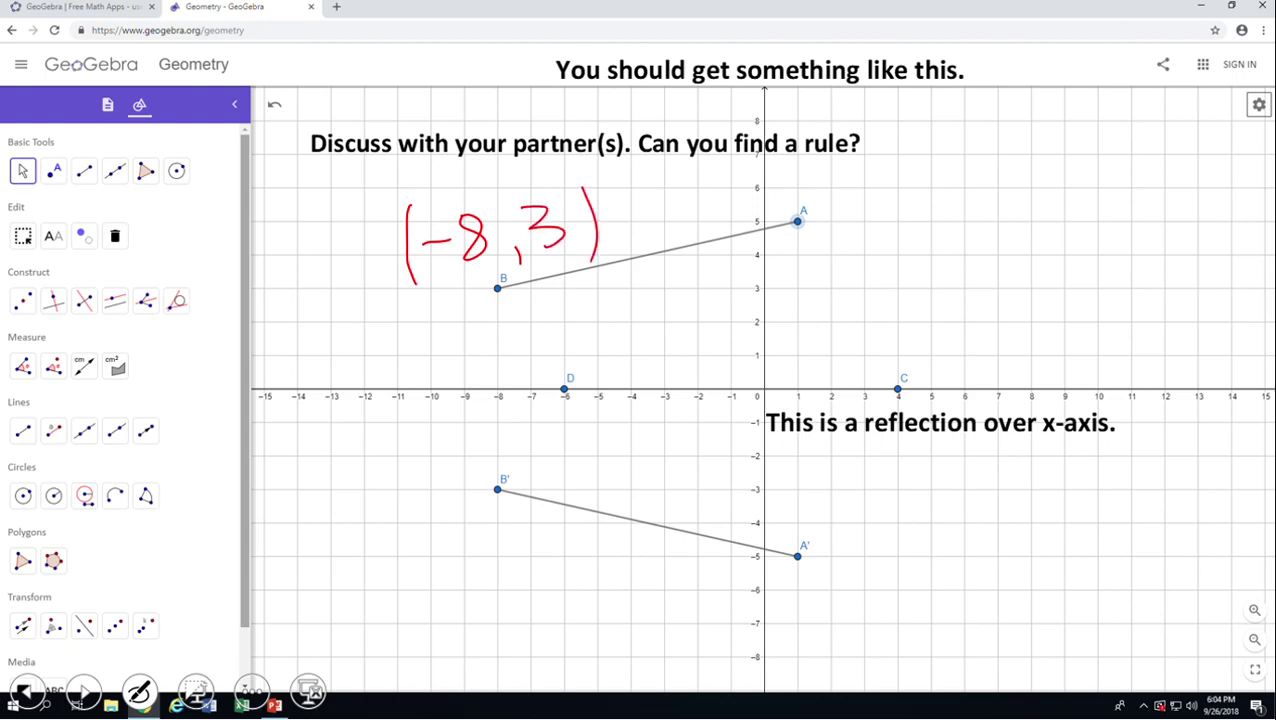
pyautogui.moveTo(447, 506)
pyautogui.mouseDown()
pyautogui.moveTo(440, 597)
pyautogui.moveTo(477, 556)
pyautogui.mouseUp()
pyautogui.moveTo(518, 532)
pyautogui.mouseDown()
pyautogui.moveTo(494, 574)
pyautogui.moveTo(514, 559)
pyautogui.moveTo(550, 600)
pyautogui.mouseUp()
pyautogui.moveTo(560, 553); pyautogui.dragTo(584, 549)
pyautogui.moveTo(594, 540)
pyautogui.mouseDown()
pyautogui.moveTo(614, 548)
pyautogui.moveTo(606, 580)
pyautogui.mouseUp()
pyautogui.moveTo(643, 531); pyautogui.dragTo(657, 605)
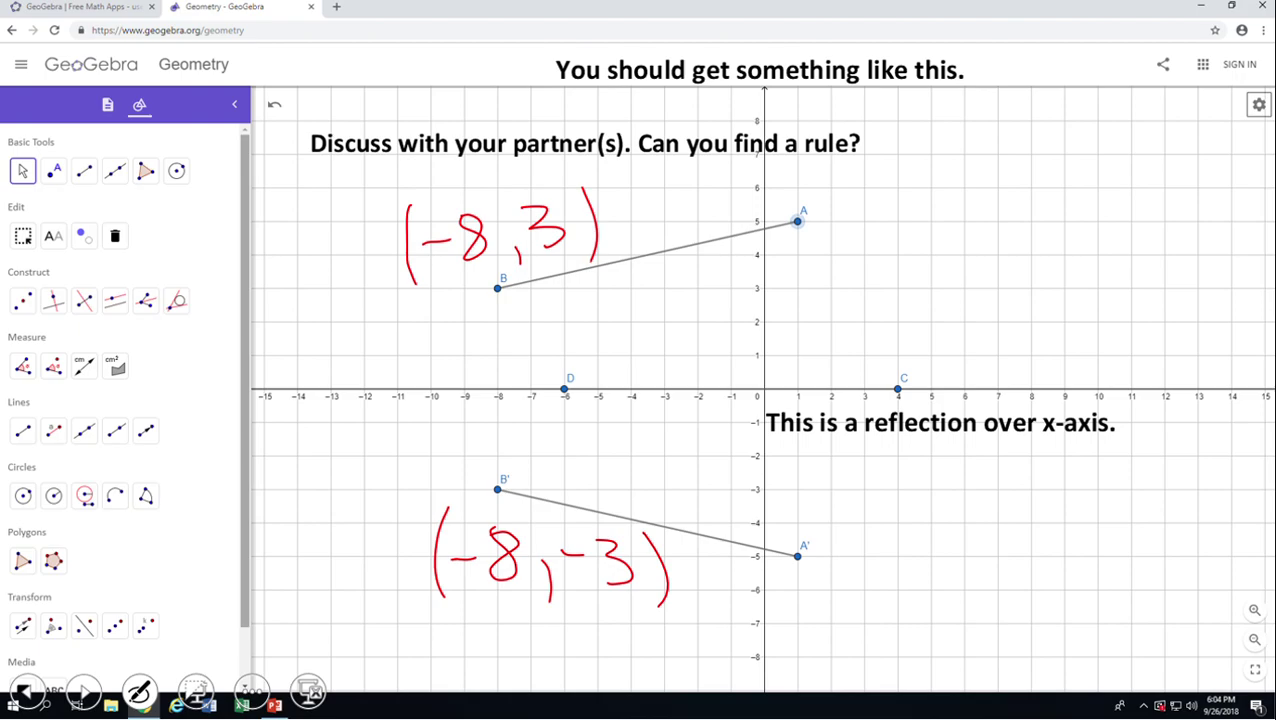
# Write (x, y) under (-8,3) and the image rule (x, -y) under (-8,-3)
pyautogui.moveTo(414, 302)
pyautogui.mouseDown()
pyautogui.moveTo(420, 364)
pyautogui.moveTo(468, 354)
pyautogui.mouseUp()
pyautogui.moveTo(466, 314); pyautogui.dragTo(430, 358)
pyautogui.moveTo(506, 338)
pyautogui.mouseDown()
pyautogui.moveTo(509, 370)
pyautogui.moveTo(554, 318)
pyautogui.mouseUp()
pyautogui.moveTo(560, 312)
pyautogui.mouseDown()
pyautogui.moveTo(546, 369)
pyautogui.moveTo(598, 348)
pyautogui.mouseUp()
pyautogui.moveTo(606, 290); pyautogui.dragTo(628, 368)
pyautogui.moveTo(448, 608); pyautogui.dragTo(436, 658)
pyautogui.moveTo(499, 613)
pyautogui.mouseDown()
pyautogui.moveTo(478, 643)
pyautogui.moveTo(506, 638)
pyautogui.moveTo(541, 668)
pyautogui.moveTo(626, 606)
pyautogui.moveTo(643, 646)
pyautogui.mouseUp()
pyautogui.moveTo(640, 592); pyautogui.dragTo(642, 666)
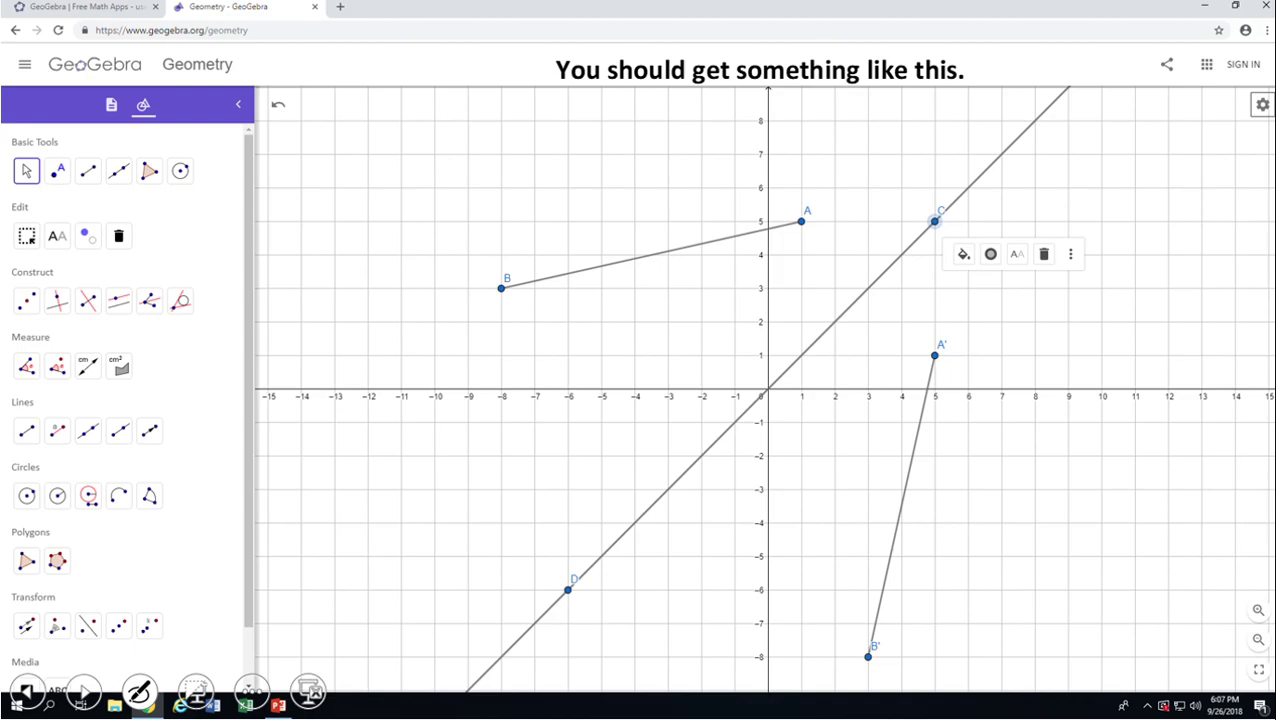
# Mark an x left of point D and label A as (1,5) and A' as (5,1)
pyautogui.moveTo(527, 531); pyautogui.dragTo(466, 550)
pyautogui.moveTo(482, 521); pyautogui.dragTo(515, 578)
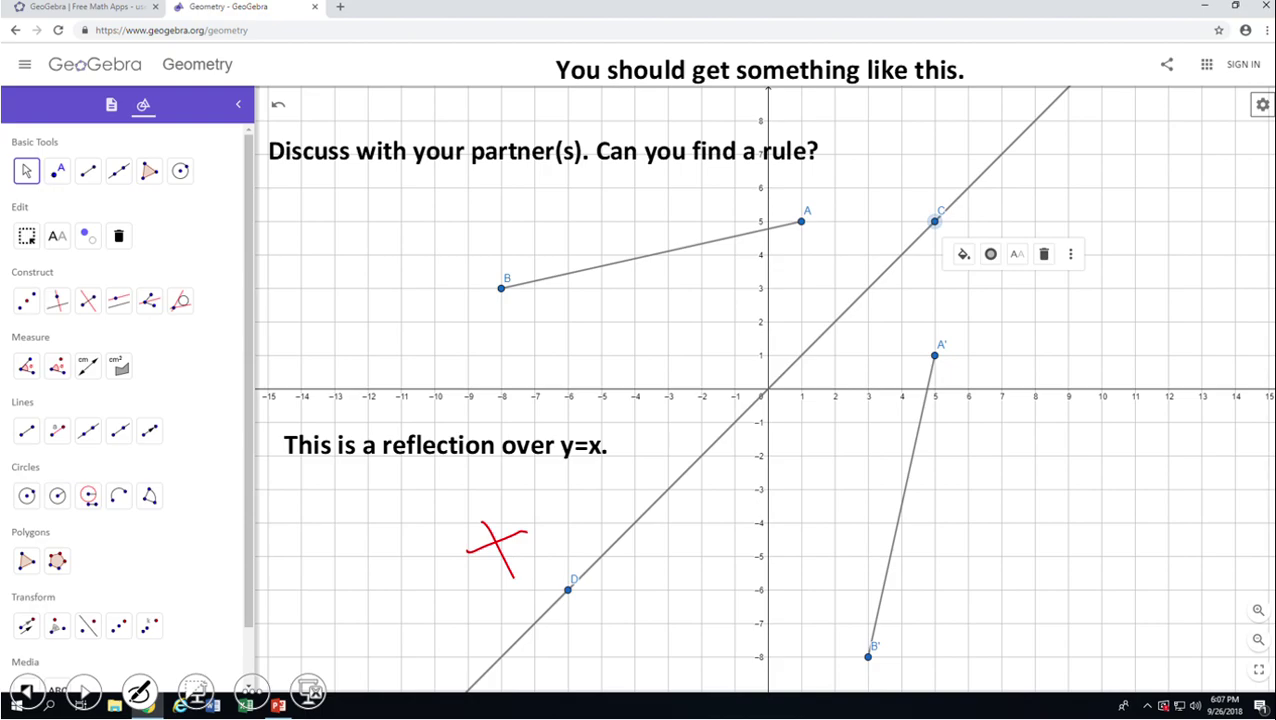
pyautogui.moveTo(838, 160)
pyautogui.mouseDown()
pyautogui.moveTo(846, 218)
pyautogui.moveTo(865, 204)
pyautogui.moveTo(885, 212)
pyautogui.mouseUp()
pyautogui.moveTo(911, 162)
pyautogui.mouseDown()
pyautogui.moveTo(922, 192)
pyautogui.moveTo(911, 188)
pyautogui.moveTo(941, 155)
pyautogui.moveTo(927, 156)
pyautogui.moveTo(953, 189)
pyautogui.mouseUp()
pyautogui.moveTo(992, 318); pyautogui.dragTo(991, 378)
pyautogui.moveTo(1050, 328)
pyautogui.mouseDown()
pyautogui.moveTo(1024, 372)
pyautogui.moveTo(1088, 380)
pyautogui.mouseUp()
pyautogui.moveTo(1108, 324); pyautogui.dragTo(1114, 368)
pyautogui.moveTo(1137, 316); pyautogui.dragTo(1140, 369)
pyautogui.moveTo(1026, 327); pyautogui.dragTo(1055, 323)
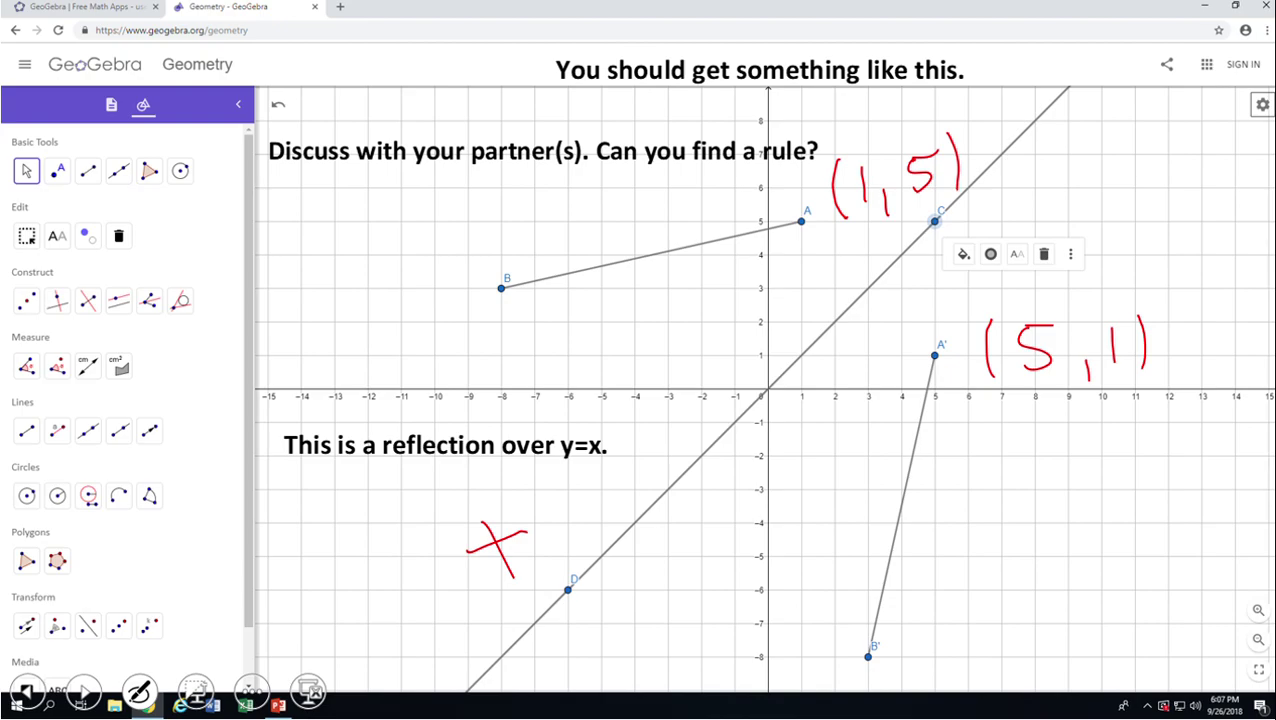
# Write (x, y) above (1, 5) and (y, x) below (5, 1)
pyautogui.moveTo(833, 93)
pyautogui.mouseDown()
pyautogui.moveTo(818, 118)
pyautogui.moveTo(870, 100)
pyautogui.moveTo(884, 132)
pyautogui.moveTo(938, 124)
pyautogui.mouseUp()
pyautogui.moveTo(940, 122)
pyautogui.mouseDown()
pyautogui.moveTo(915, 152)
pyautogui.moveTo(952, 126)
pyautogui.mouseUp()
pyautogui.moveTo(966, 90); pyautogui.dragTo(970, 150)
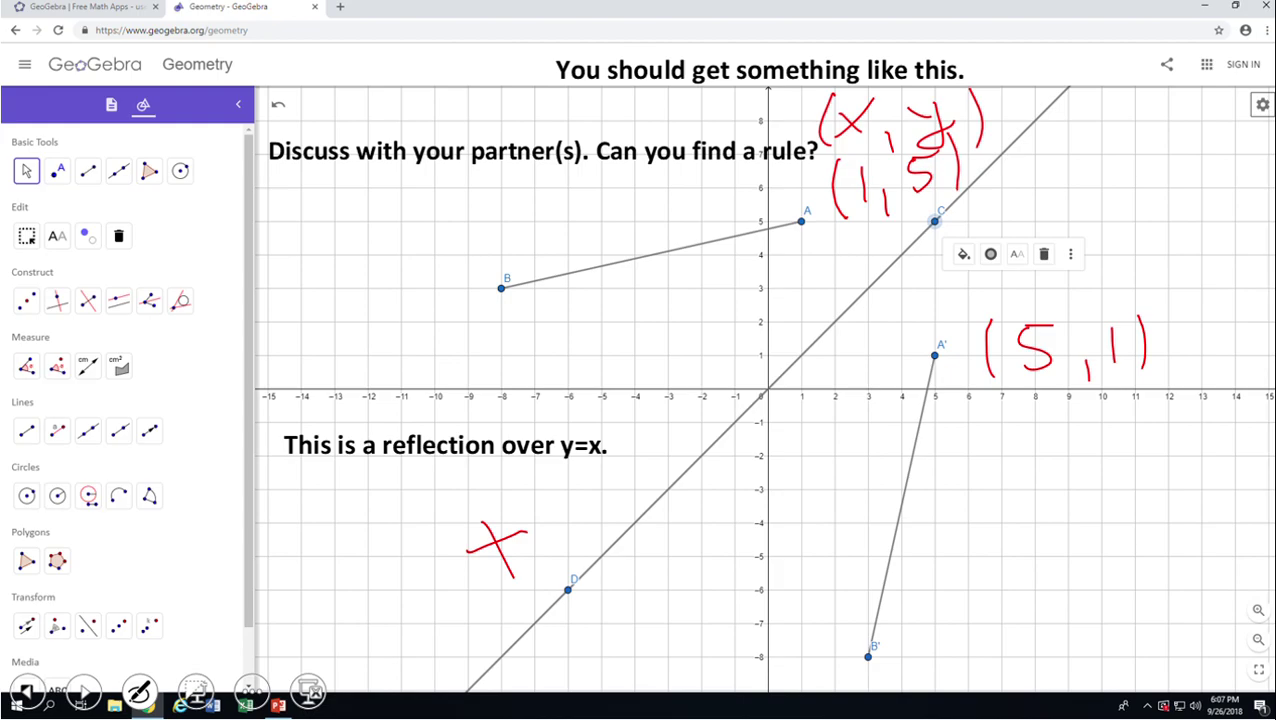
pyautogui.moveTo(1034, 400)
pyautogui.mouseDown()
pyautogui.moveTo(1028, 460)
pyautogui.moveTo(1050, 478)
pyautogui.mouseUp()
pyautogui.moveTo(1056, 424); pyautogui.dragTo(1074, 448)
pyautogui.moveTo(1086, 424)
pyautogui.mouseDown()
pyautogui.moveTo(1082, 470)
pyautogui.moveTo(1096, 462)
pyautogui.mouseUp()
pyautogui.moveTo(1114, 448); pyautogui.dragTo(1122, 480)
pyautogui.moveTo(1164, 428)
pyautogui.mouseDown()
pyautogui.moveTo(1134, 462)
pyautogui.moveTo(1170, 462)
pyautogui.mouseUp()
pyautogui.moveTo(1182, 398)
pyautogui.mouseDown()
pyautogui.moveTo(1206, 468)
pyautogui.moveTo(1198, 500)
pyautogui.mouseUp()
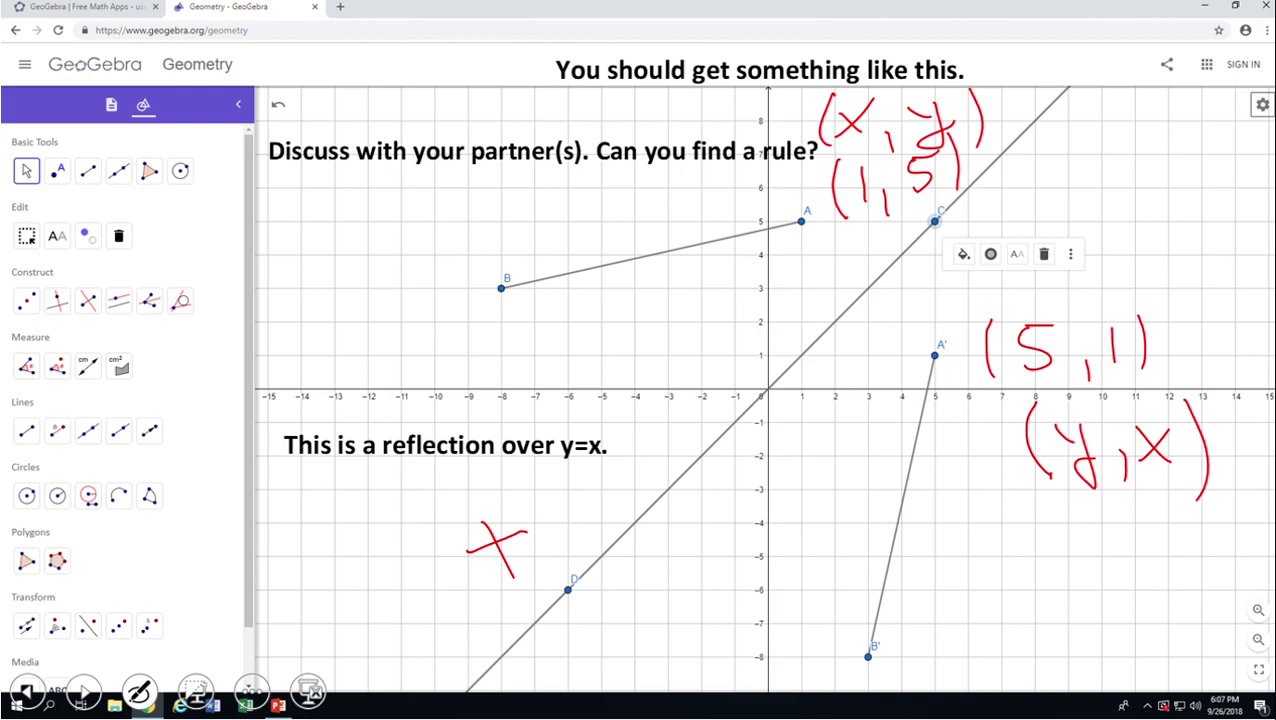
# Go to the y=-x reflection slide, discarding earlier ink, and mark a red X in its upper-left grid
pyautogui.press('e')
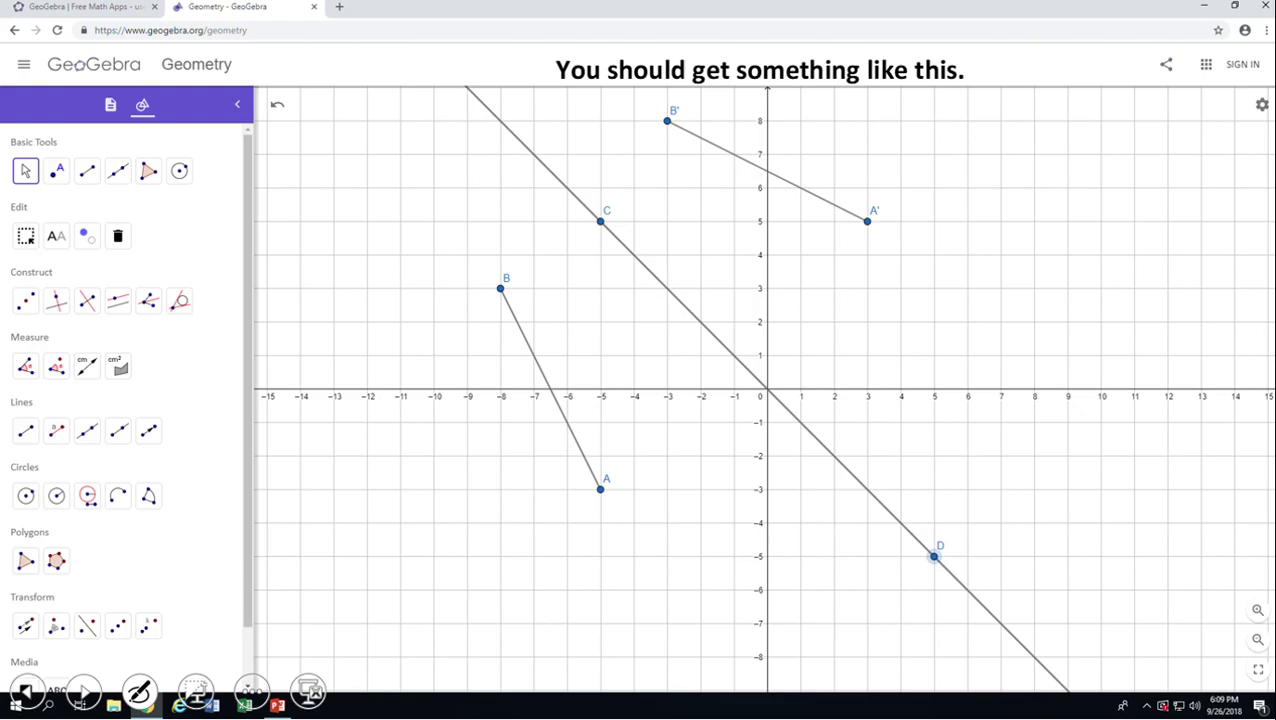
pyautogui.moveTo(465, 127); pyautogui.dragTo(437, 168)
pyautogui.moveTo(431, 132); pyautogui.dragTo(494, 173)
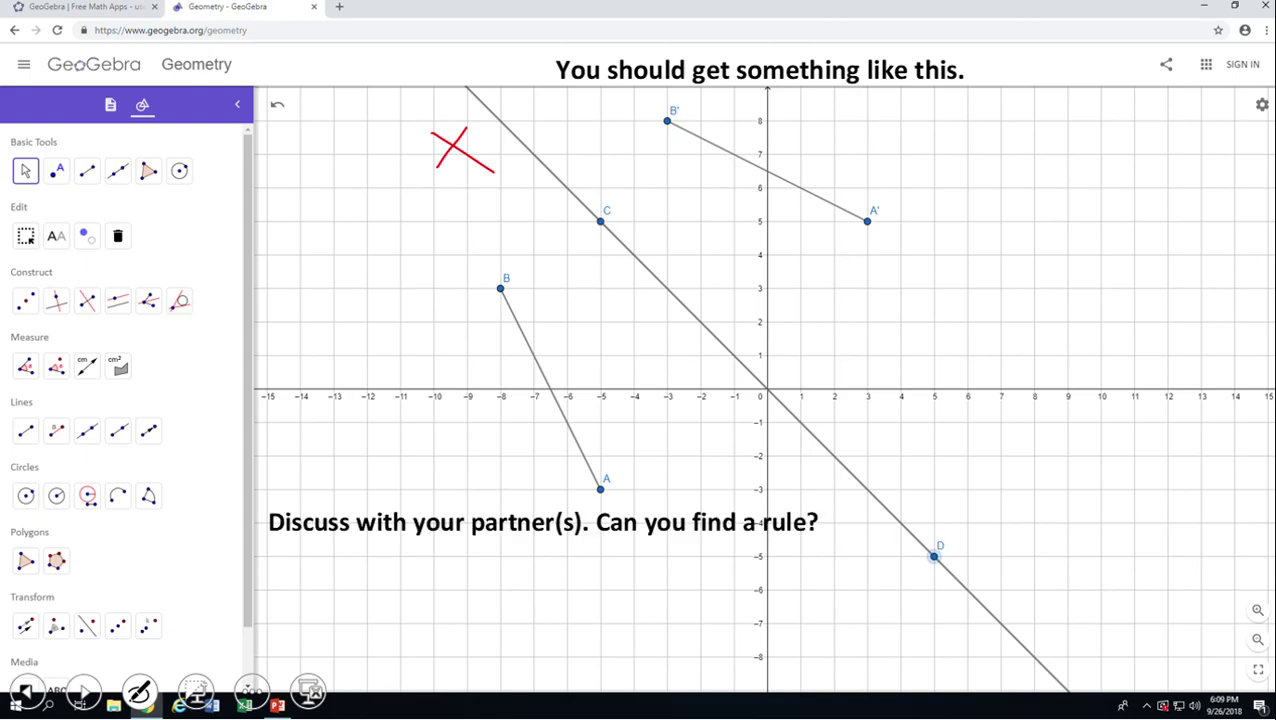
pyautogui.press('Right')
pyautogui.press('Left')
# Write (-8,3) beside B and (-3,8) beside B' in red ink
pyautogui.moveTo(350, 271)
pyautogui.mouseDown()
pyautogui.moveTo(353, 345)
pyautogui.moveTo(381, 304)
pyautogui.moveTo(406, 327)
pyautogui.moveTo(388, 288)
pyautogui.mouseUp()
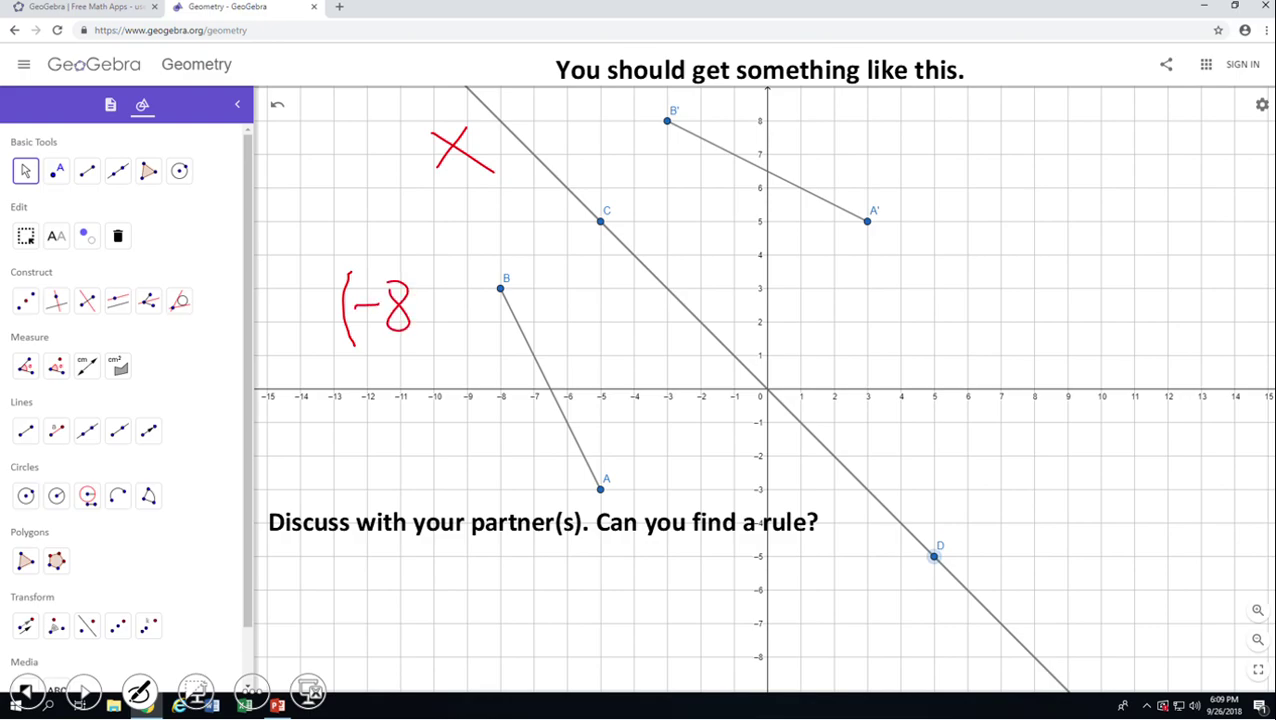
pyautogui.moveTo(436, 282)
pyautogui.mouseDown()
pyautogui.moveTo(462, 285)
pyautogui.moveTo(442, 322)
pyautogui.mouseUp()
pyautogui.moveTo(474, 262); pyautogui.dragTo(481, 350)
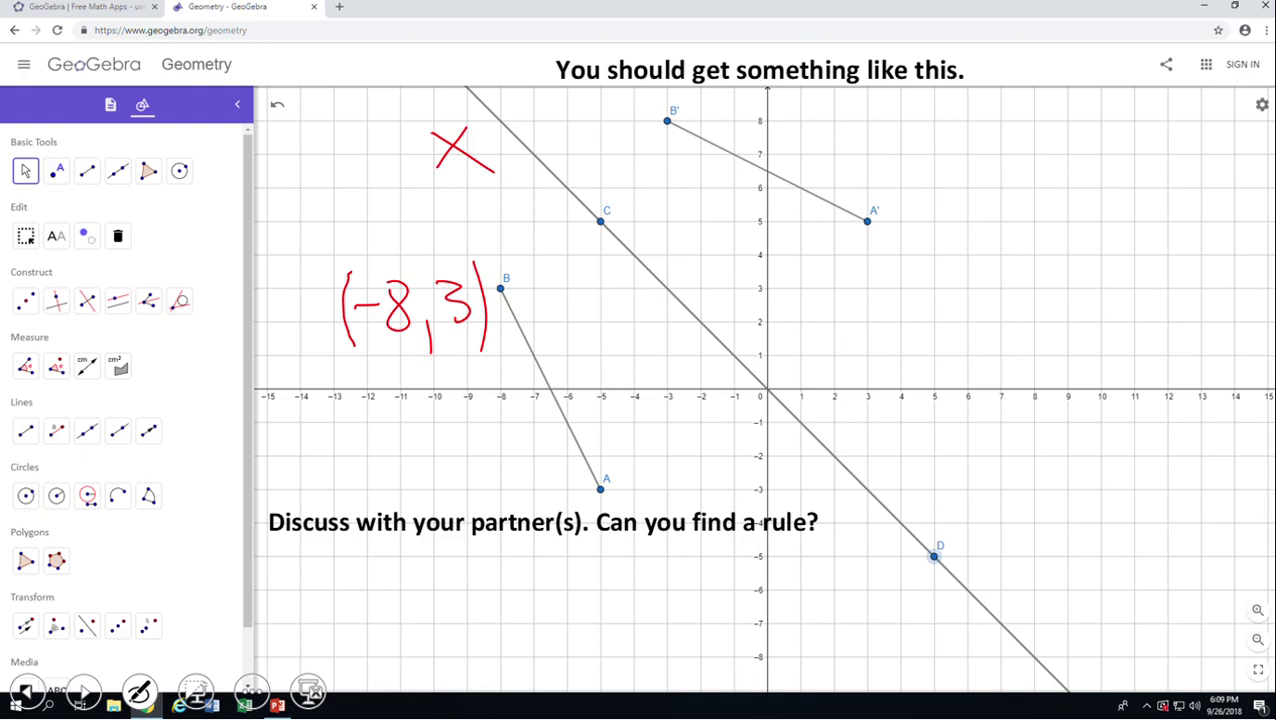
pyautogui.moveTo(731, 97)
pyautogui.mouseDown()
pyautogui.moveTo(726, 116)
pyautogui.moveTo(748, 140)
pyautogui.moveTo(790, 119)
pyautogui.moveTo(828, 131)
pyautogui.moveTo(800, 150)
pyautogui.mouseUp()
pyautogui.moveTo(853, 138); pyautogui.dragTo(855, 158)
pyautogui.moveTo(902, 110)
pyautogui.mouseDown()
pyautogui.moveTo(876, 136)
pyautogui.moveTo(904, 148)
pyautogui.mouseUp()
pyautogui.moveTo(946, 102)
pyautogui.mouseDown()
pyautogui.moveTo(962, 128)
pyautogui.moveTo(950, 180)
pyautogui.mouseUp()
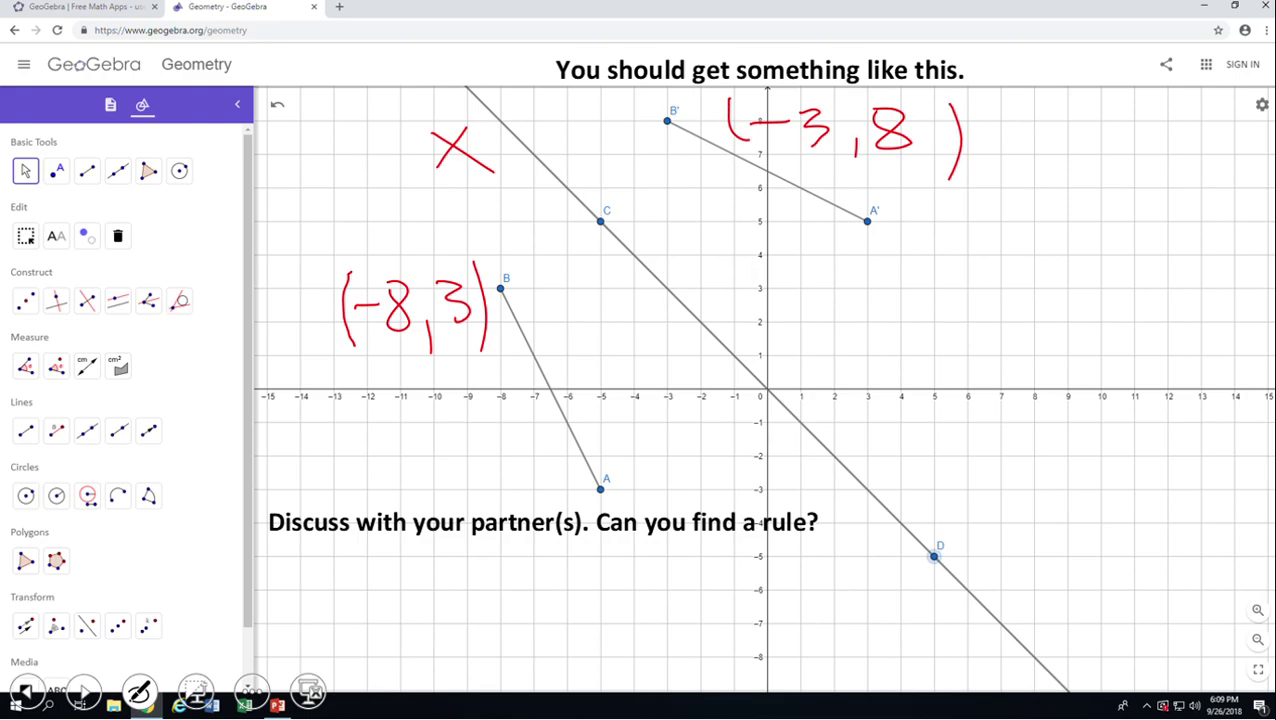
# Write (x,y) under (-8,3) and (-y, -x) under (-3,8)
pyautogui.moveTo(382, 352)
pyautogui.mouseDown()
pyautogui.moveTo(358, 386)
pyautogui.moveTo(416, 398)
pyautogui.moveTo(458, 376)
pyautogui.mouseUp()
pyautogui.moveTo(466, 358)
pyautogui.mouseDown()
pyautogui.moveTo(462, 400)
pyautogui.moveTo(490, 396)
pyautogui.mouseUp()
pyautogui.moveTo(350, 350); pyautogui.dragTo(348, 418)
pyautogui.moveTo(494, 354); pyautogui.dragTo(494, 418)
pyautogui.moveTo(422, 384); pyautogui.dragTo(416, 414)
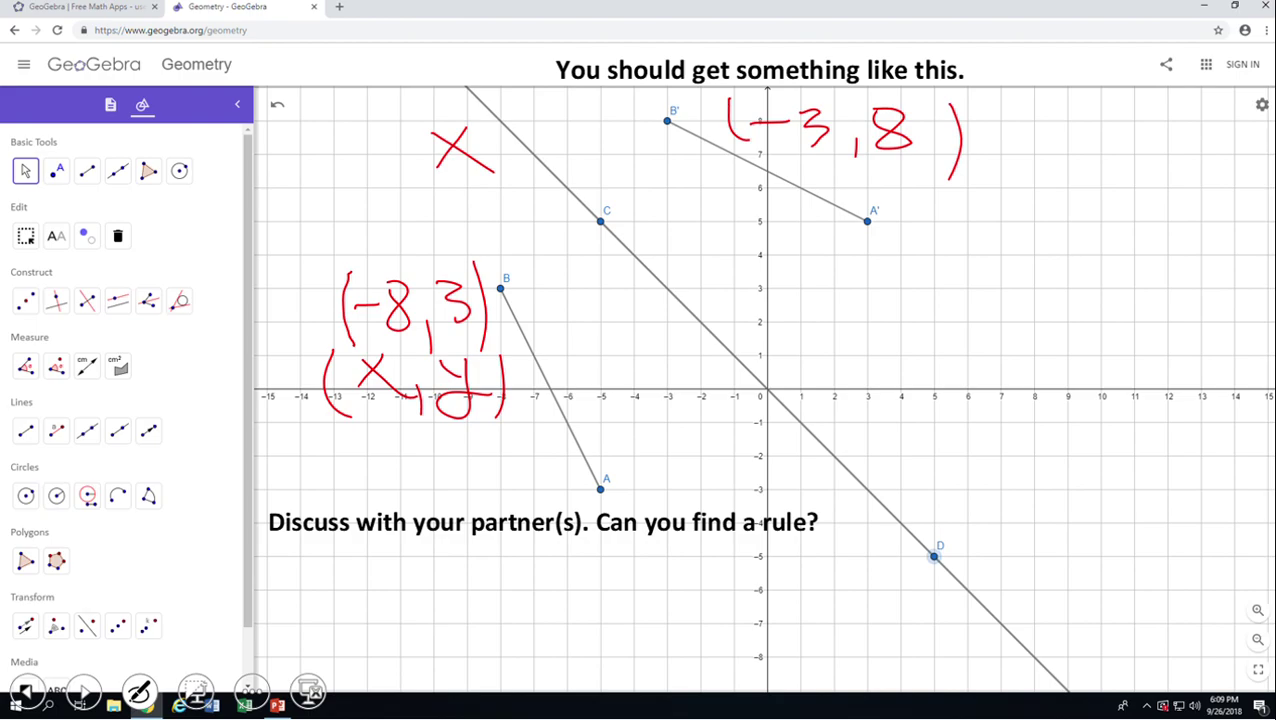
pyautogui.moveTo(758, 188); pyautogui.dragTo(756, 260)
pyautogui.moveTo(774, 232)
pyautogui.mouseDown()
pyautogui.moveTo(814, 228)
pyautogui.moveTo(832, 265)
pyautogui.moveTo(837, 252)
pyautogui.moveTo(885, 294)
pyautogui.mouseUp()
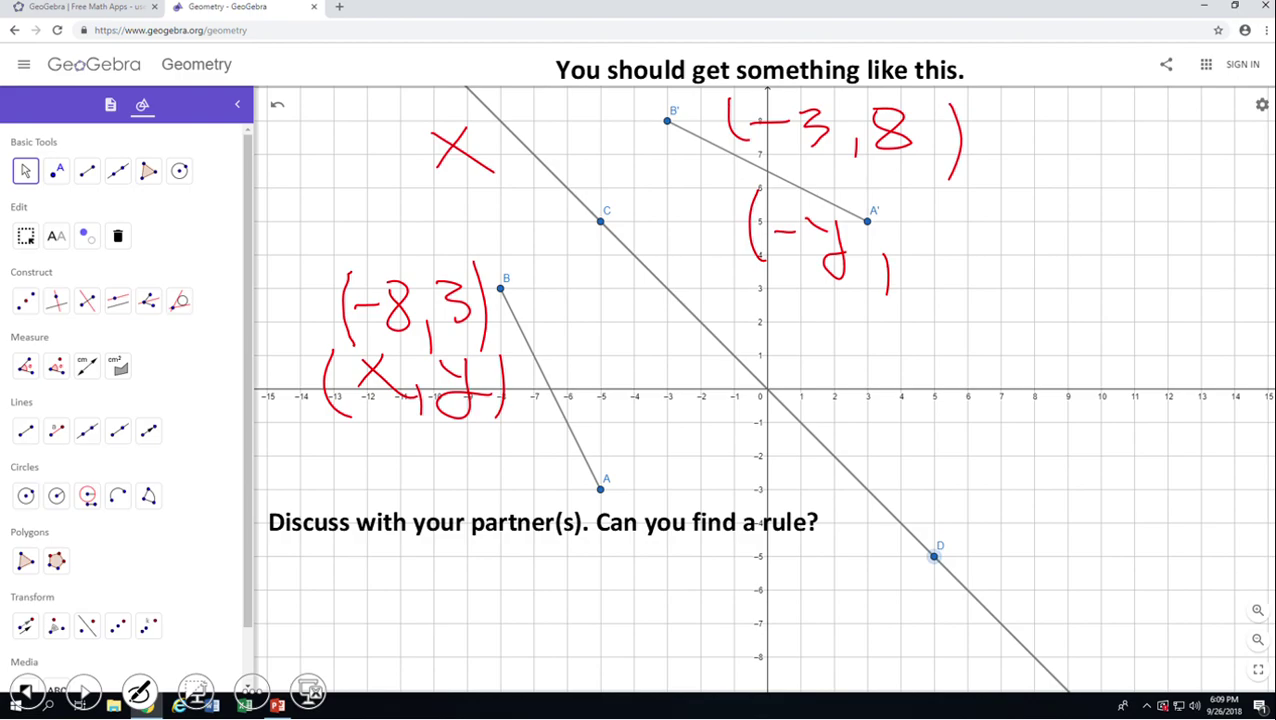
pyautogui.moveTo(897, 240)
pyautogui.mouseDown()
pyautogui.moveTo(934, 236)
pyautogui.moveTo(970, 254)
pyautogui.mouseUp()
pyautogui.moveTo(968, 228); pyautogui.dragTo(944, 254)
pyautogui.moveTo(982, 198)
pyautogui.mouseDown()
pyautogui.moveTo(1005, 262)
pyautogui.moveTo(995, 290)
pyautogui.mouseUp()
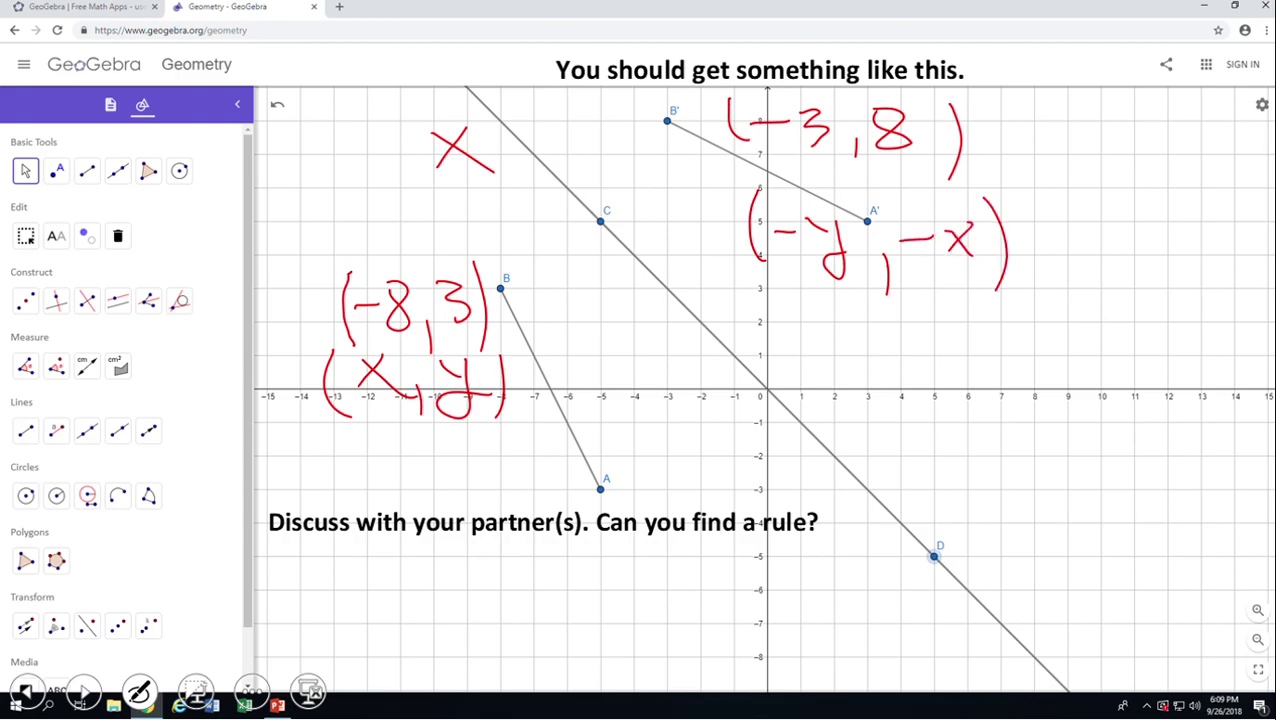